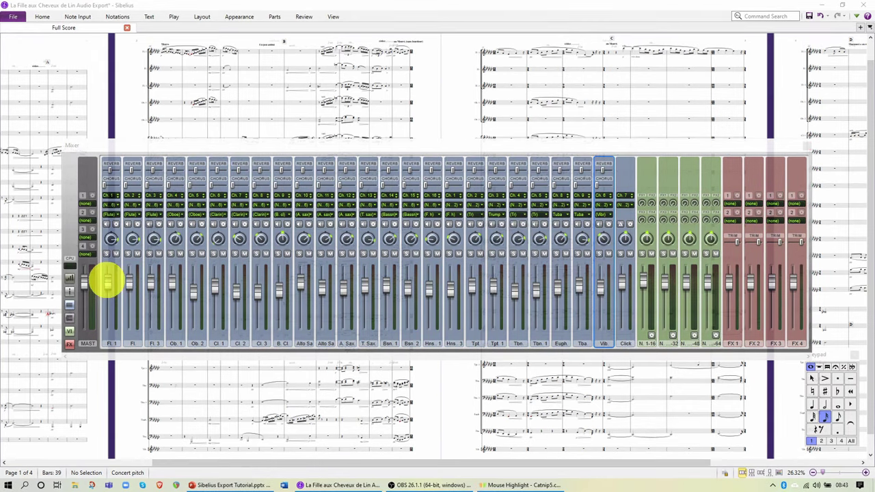
click(108, 280)
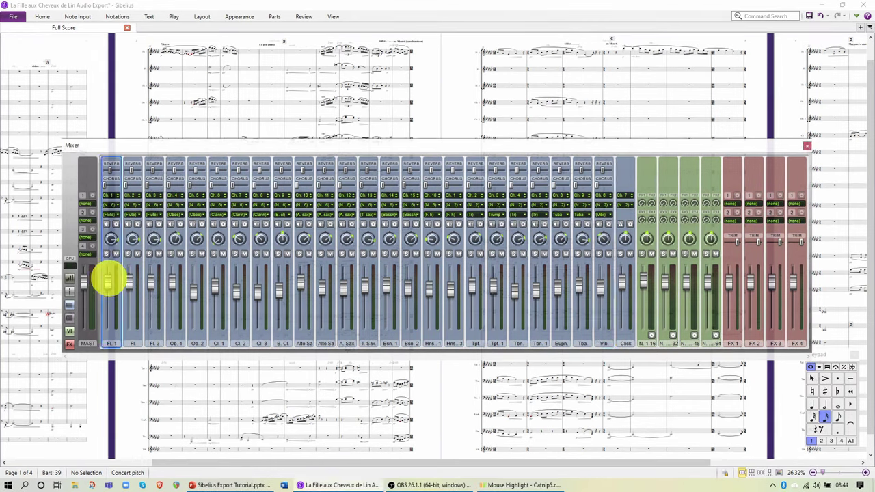
click(131, 280)
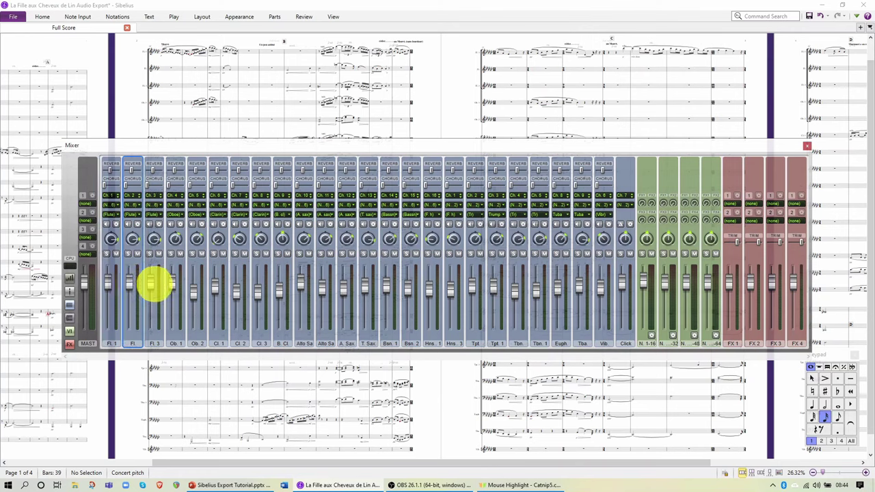
click(153, 284)
click(175, 289)
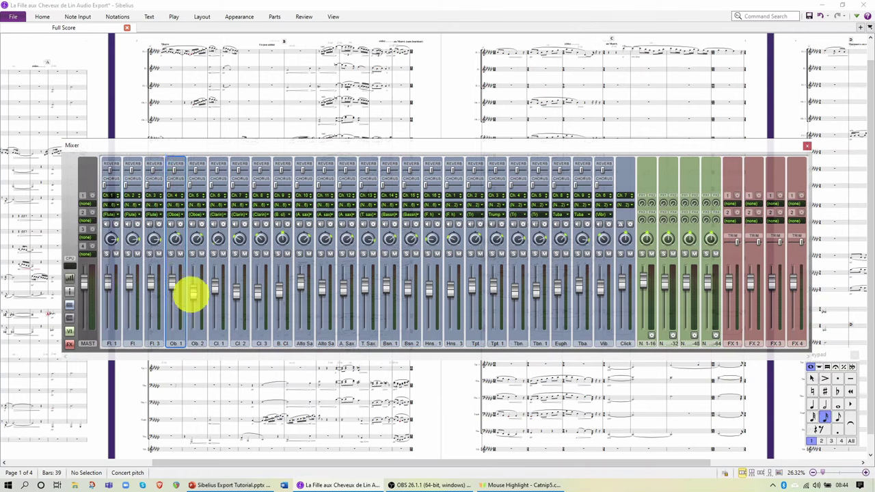
click(194, 292)
click(216, 288)
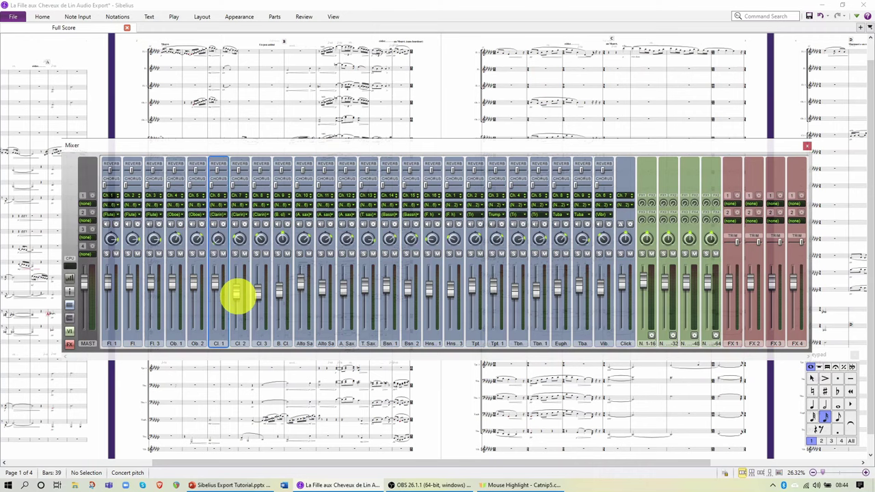
click(237, 294)
click(257, 296)
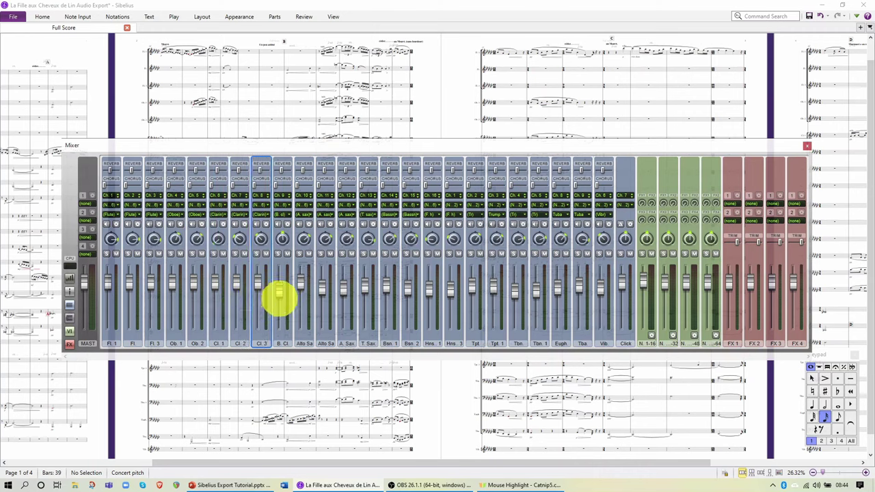
click(280, 293)
click(300, 287)
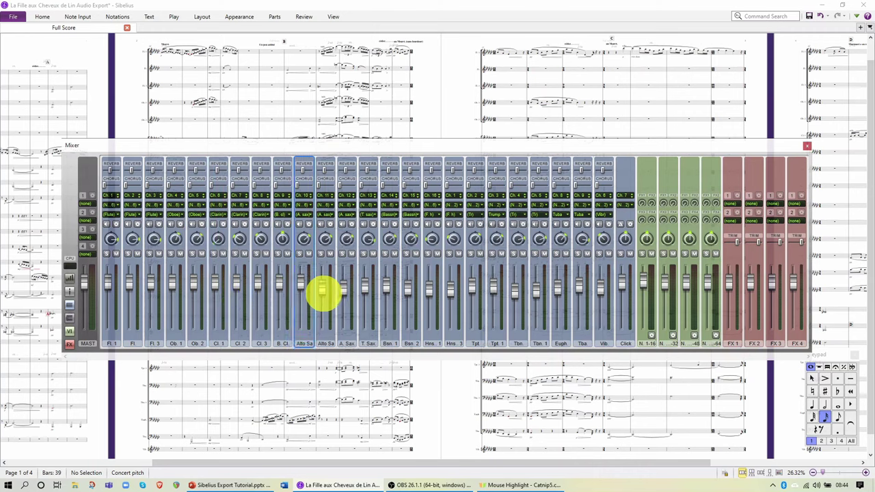
click(318, 289)
click(345, 292)
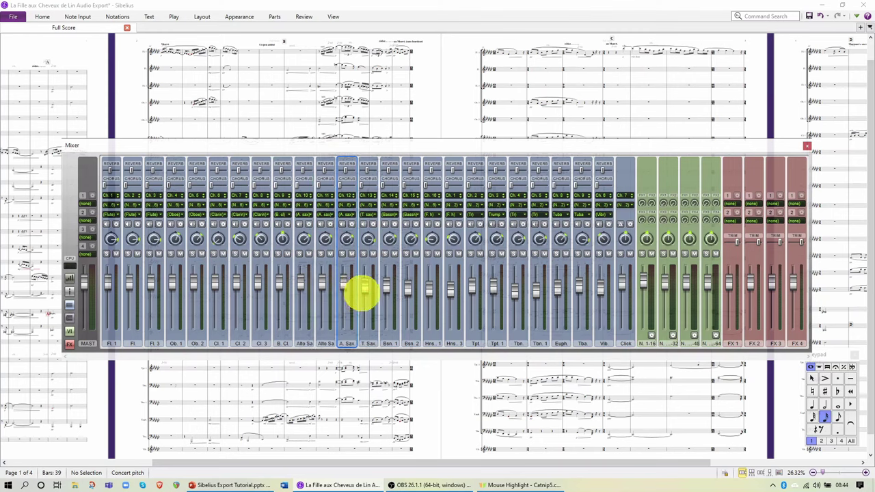
click(362, 292)
click(386, 292)
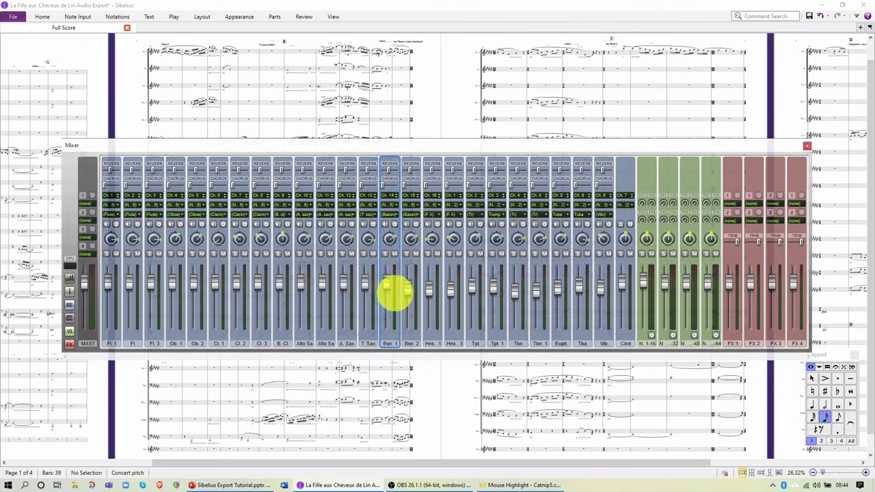
click(407, 290)
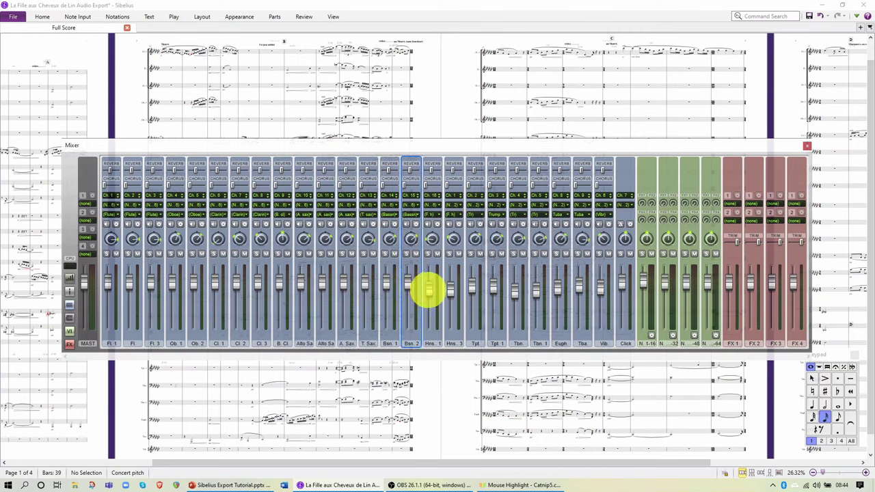
click(429, 289)
click(451, 292)
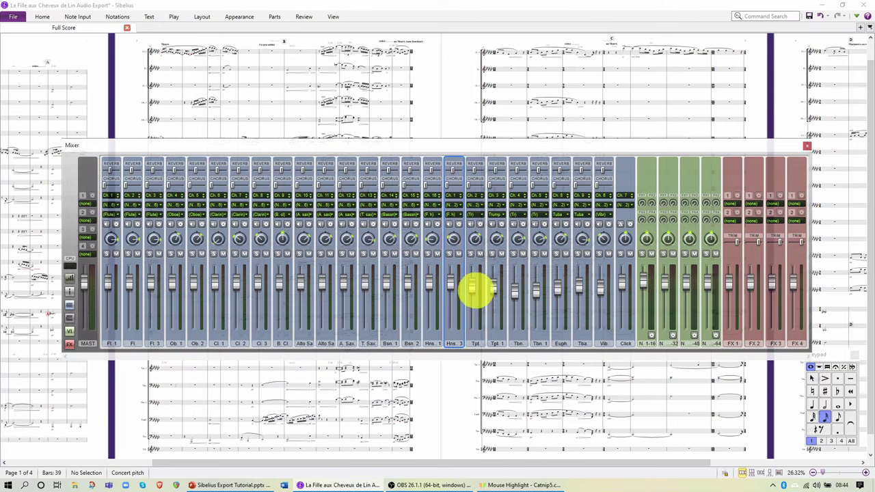
click(474, 290)
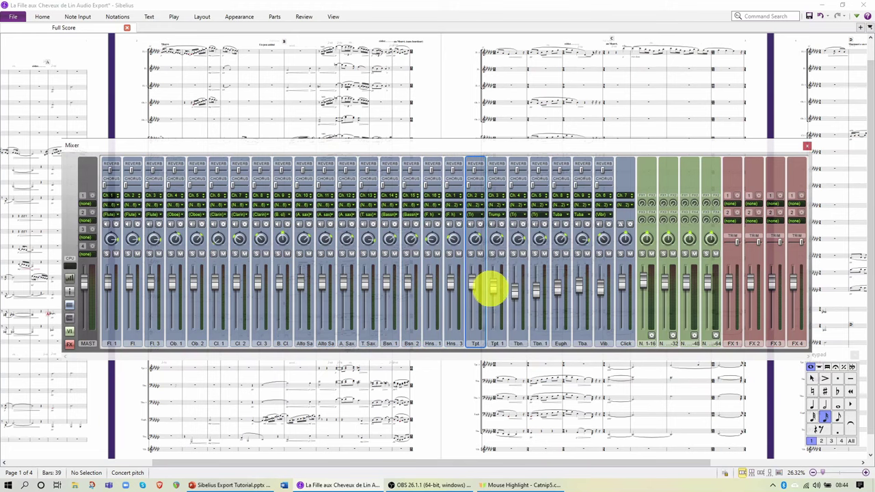
click(493, 290)
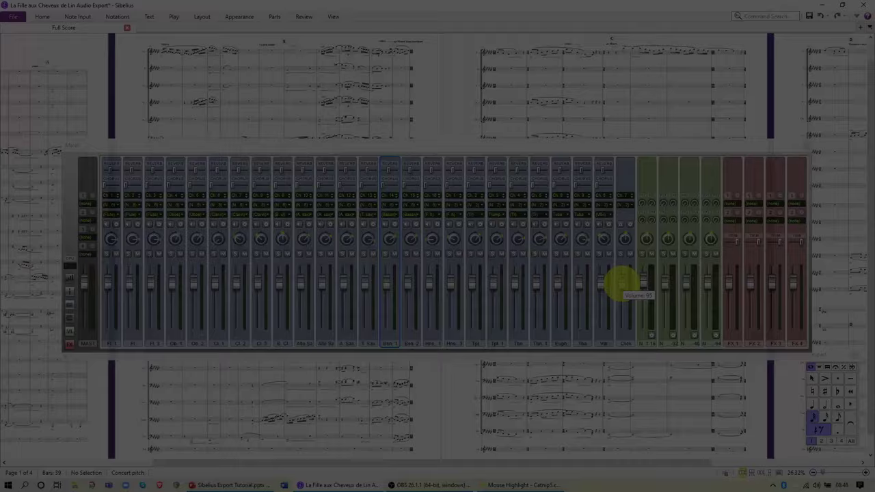
Step: Drag the Click strip's volume fader down in the Sibelius Mixer
click(620, 283)
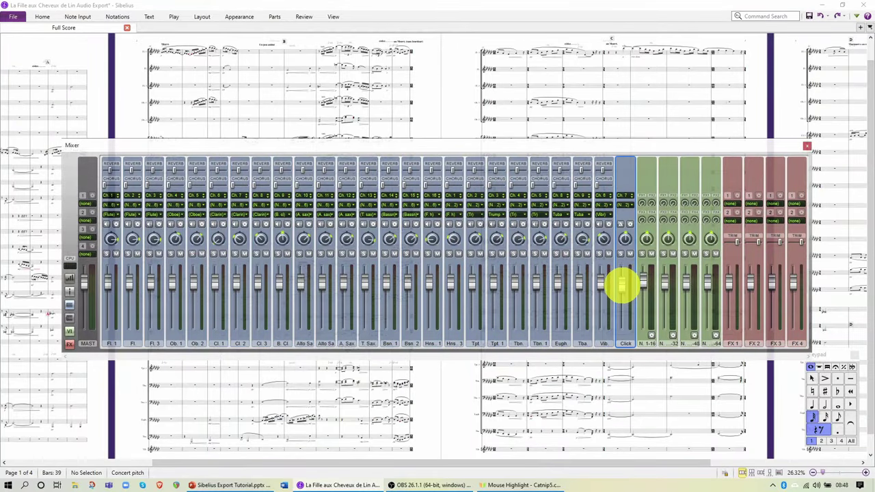
drag(621, 284, 620, 343)
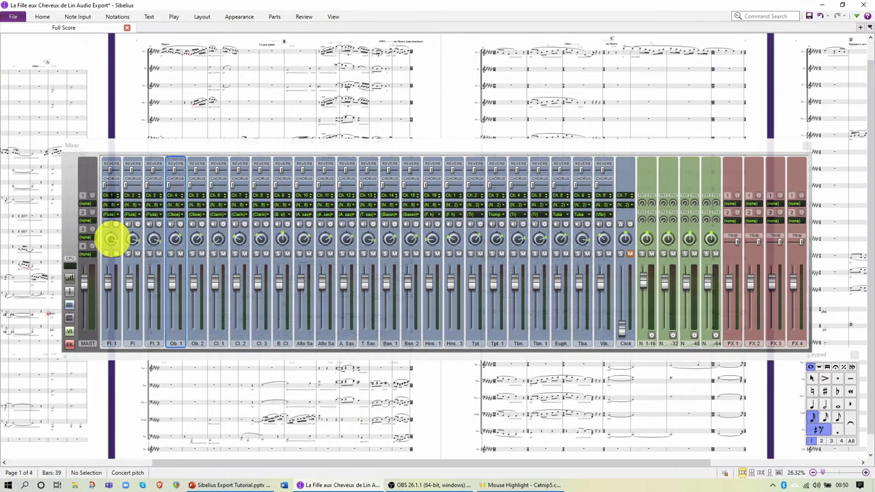
Step: Centre the pan on the flute, oboe, clarinet and saxophone strips, Fl. 1 through T. Sax
click(110, 238)
click(132, 241)
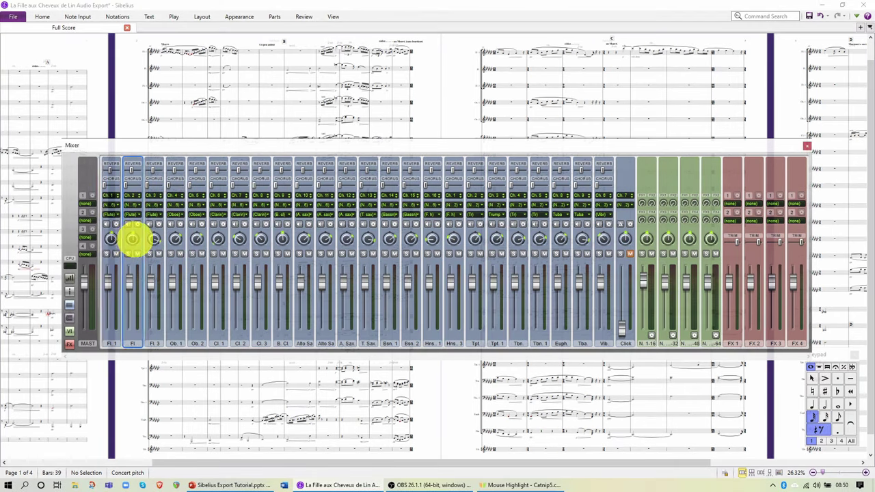
click(155, 238)
click(175, 239)
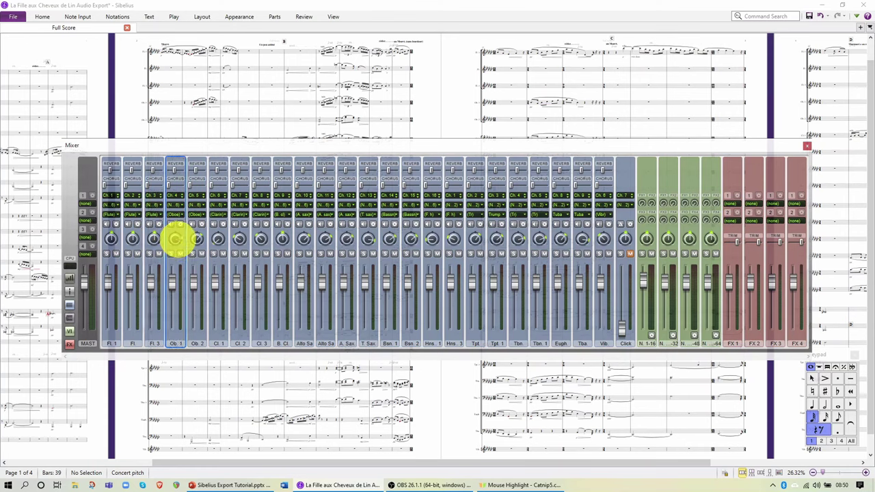
click(196, 239)
click(218, 238)
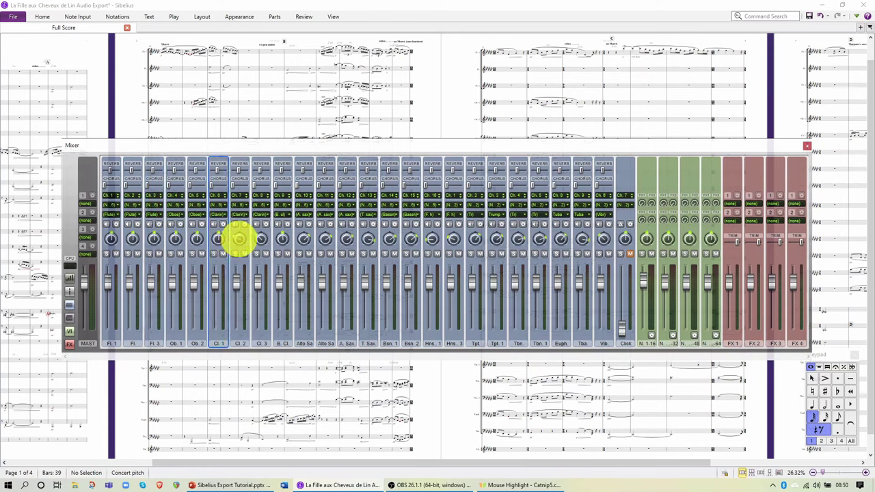
click(239, 239)
click(262, 239)
click(281, 238)
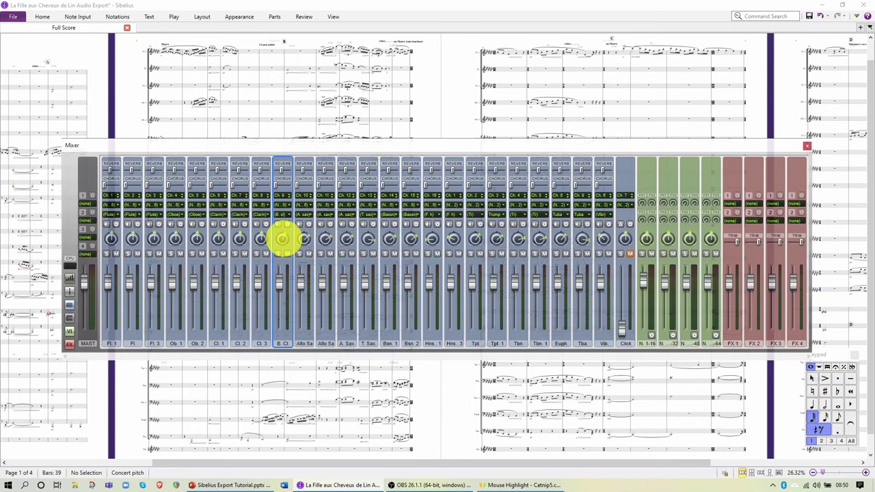
click(304, 239)
click(326, 238)
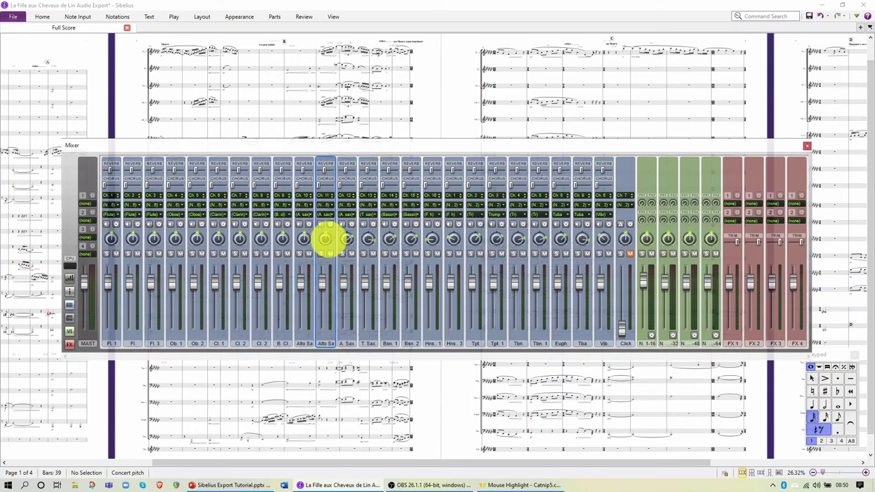
click(346, 238)
click(368, 239)
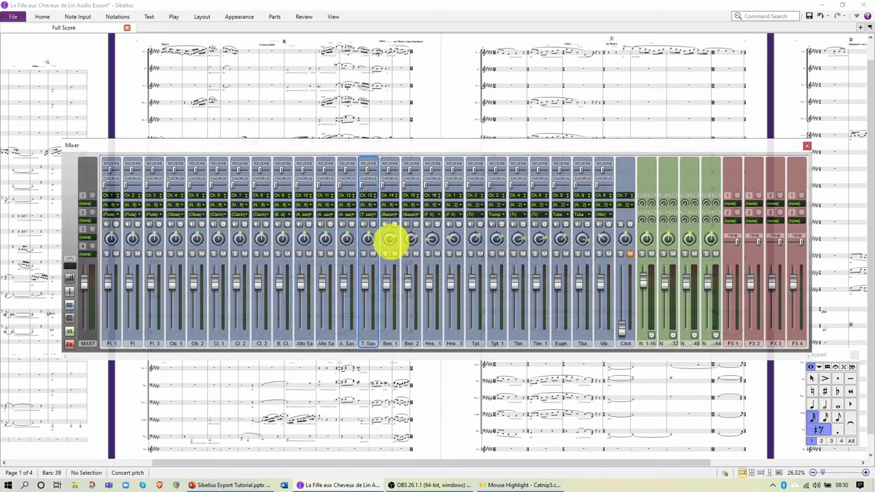
Step: Centre the pan on the remaining strips, Bsn. 1 through Vib
click(390, 238)
click(411, 238)
click(432, 238)
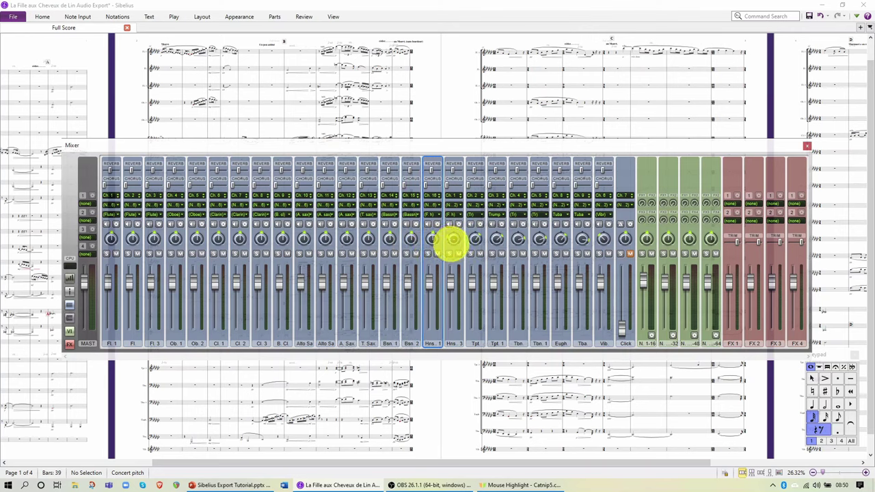
click(454, 239)
click(475, 238)
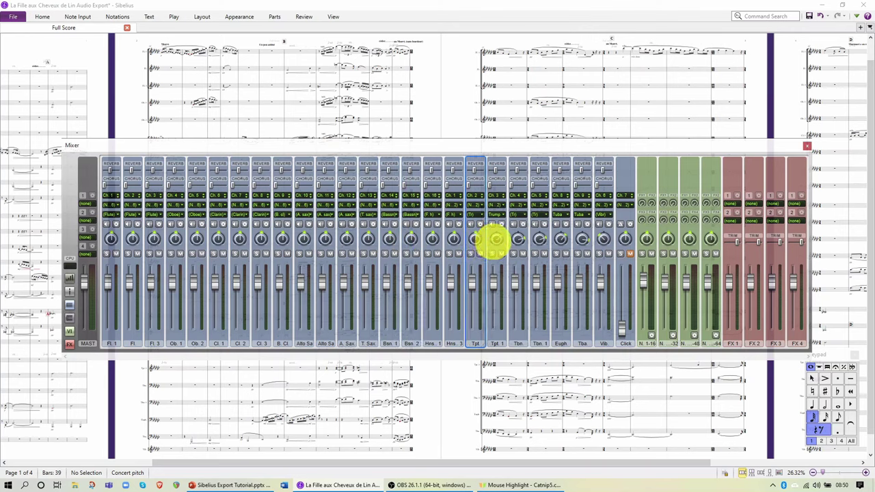
click(496, 239)
click(517, 238)
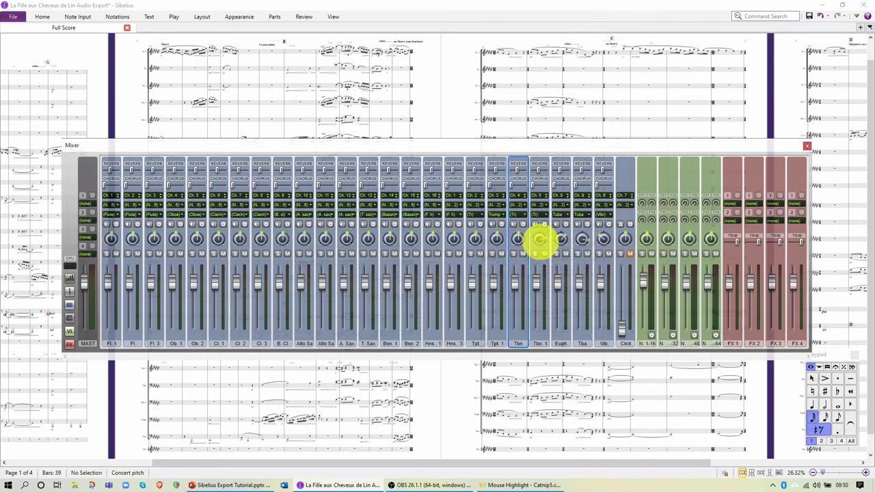
click(540, 239)
click(560, 239)
click(582, 238)
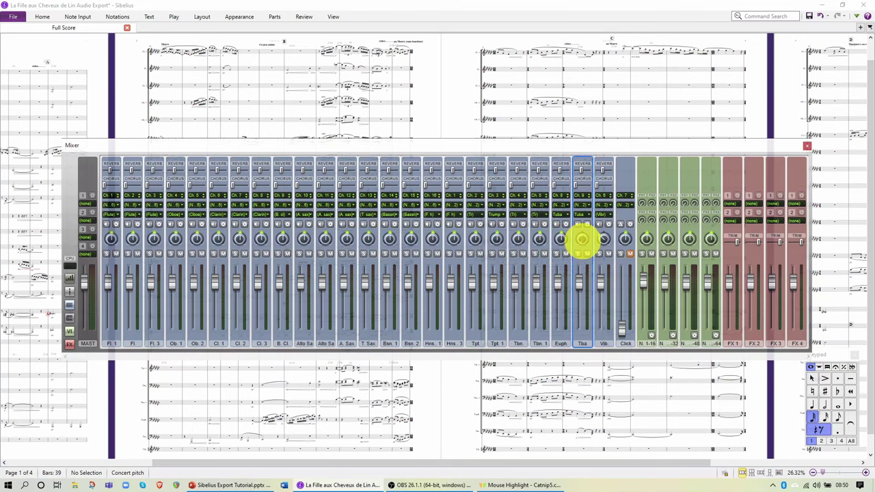
click(603, 238)
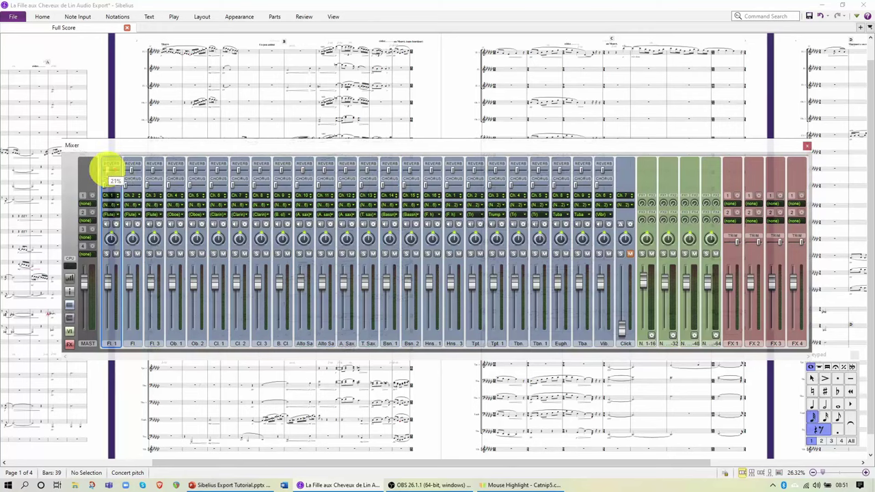
Step: Set the reverb to 0% on the Fl through T. Sax. strips
click(130, 170)
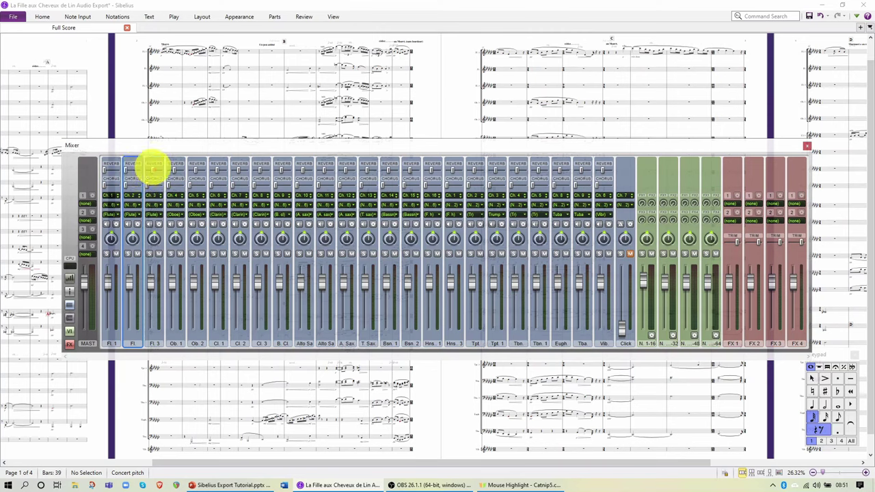
click(151, 169)
click(176, 170)
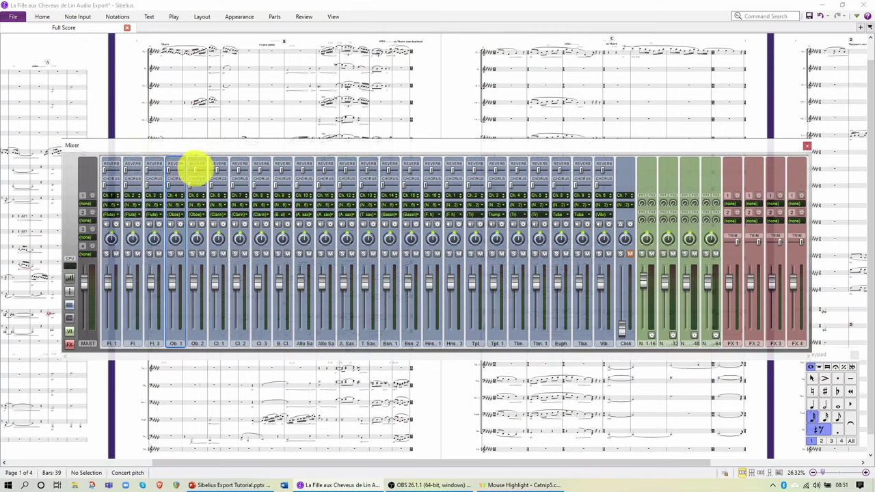
click(197, 168)
click(218, 169)
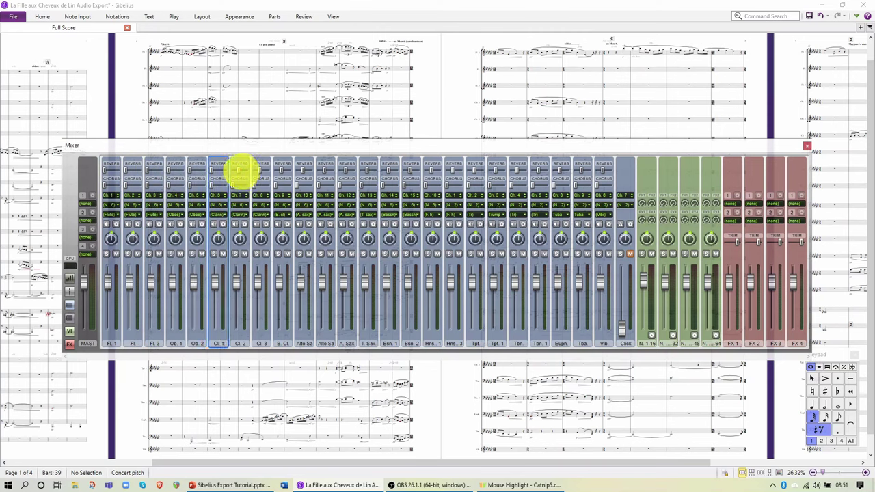
click(240, 170)
click(262, 171)
click(282, 171)
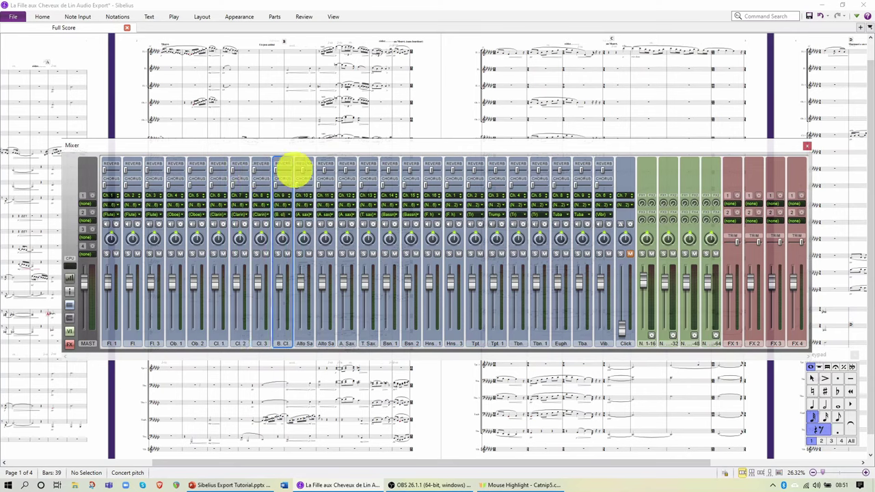
click(302, 170)
click(322, 169)
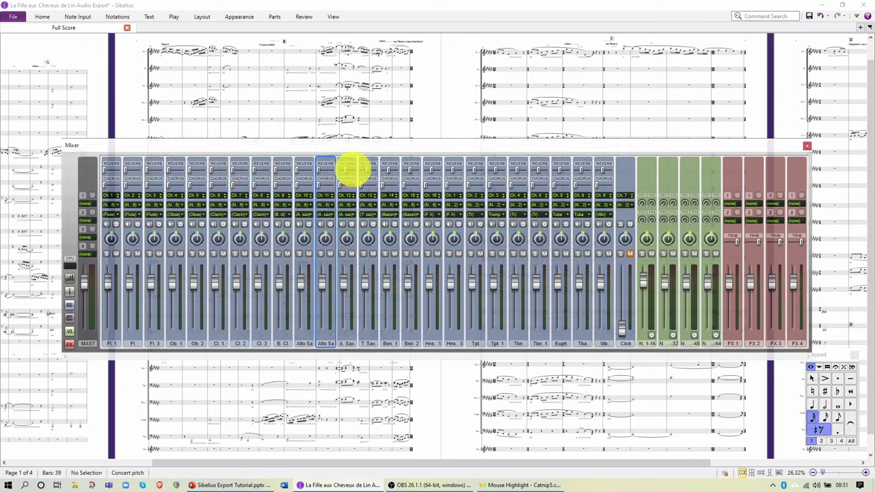
click(347, 169)
click(368, 169)
Step: Set the reverb to 0% on the Bsn. 1 through Tbn. 1 strips
click(388, 170)
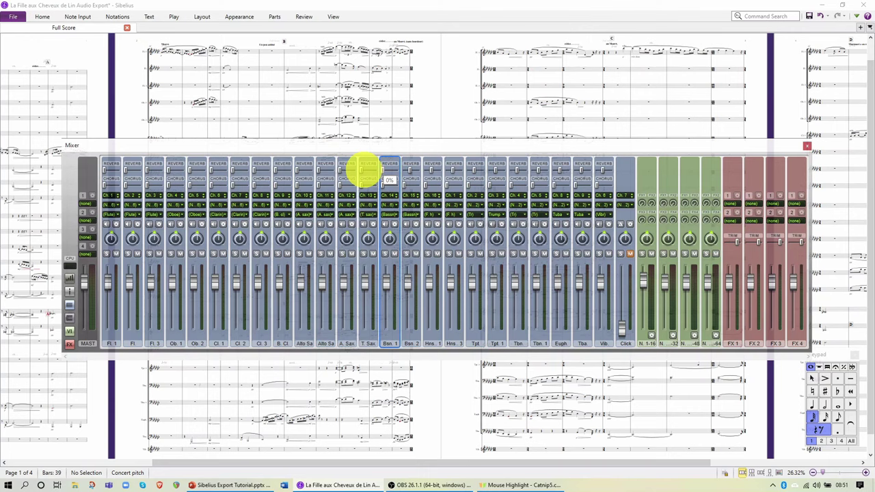
click(411, 170)
click(432, 171)
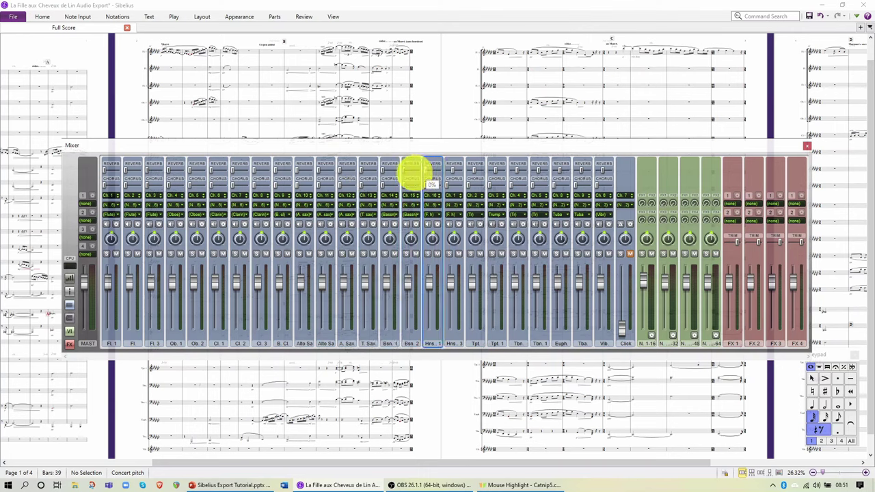
click(453, 171)
click(474, 171)
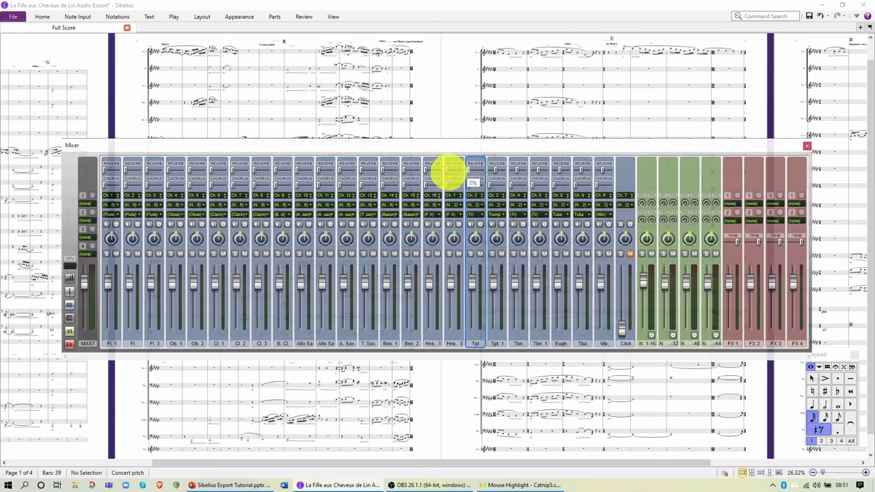
click(496, 171)
click(518, 171)
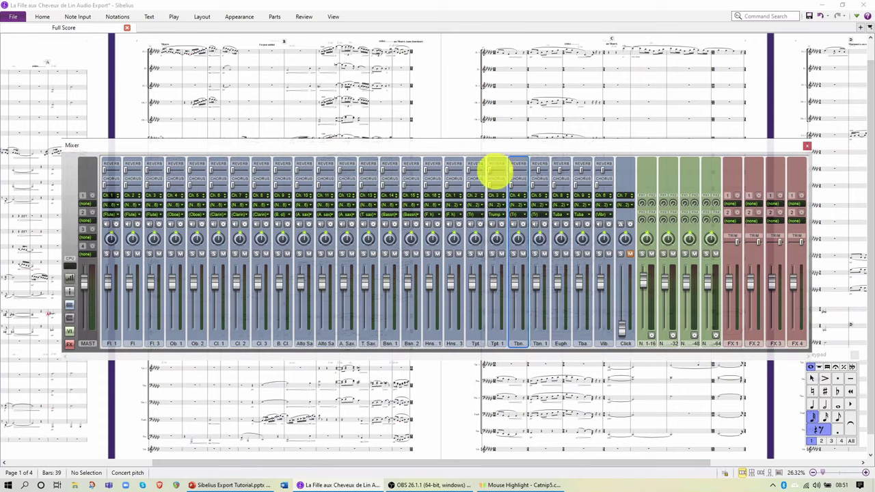
click(539, 171)
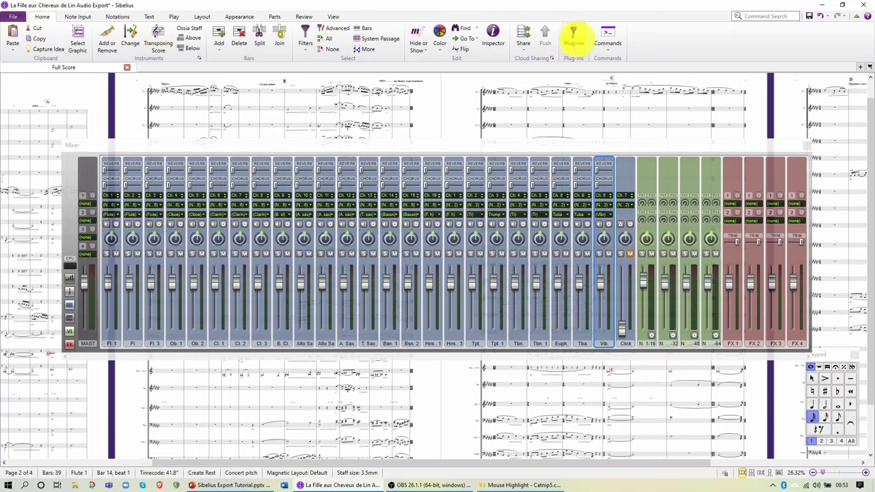
Step: Open the Home tab's Plug-ins list to reach the Batch Processing plug-ins
click(574, 38)
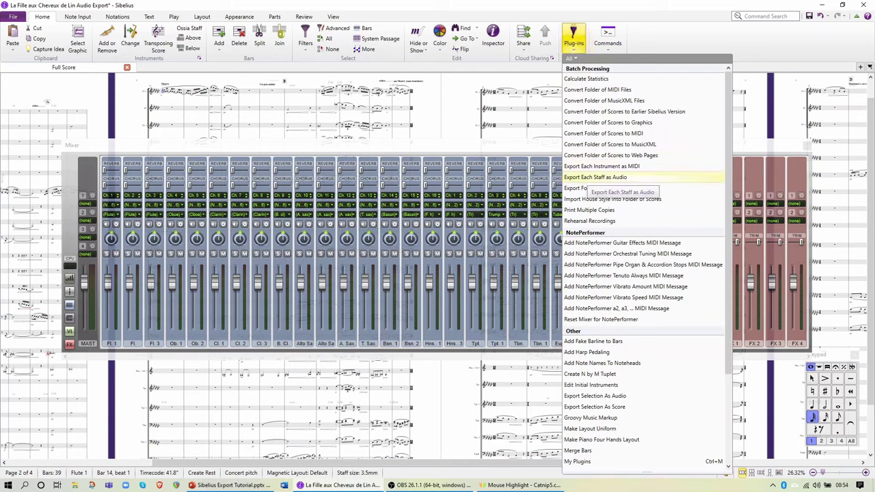
Step: Launch Batch Processing > Export Each Staff as Audio and delete the file-name prefix
click(591, 177)
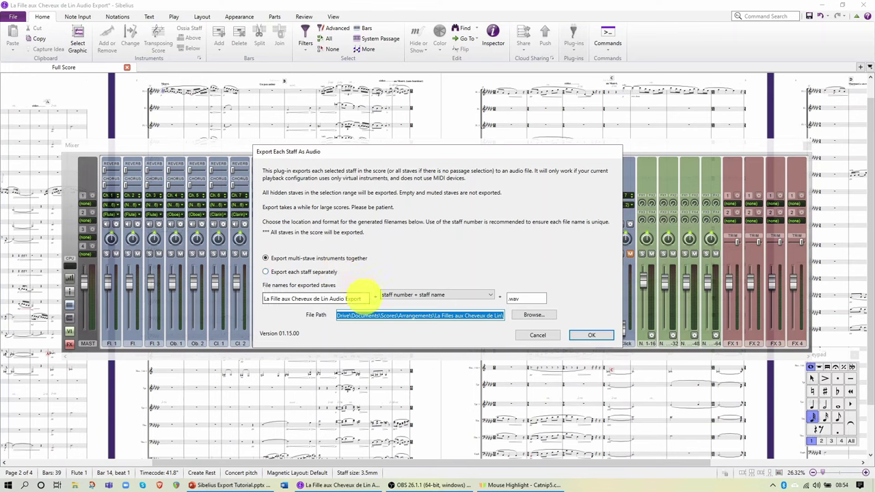
drag(361, 294, 281, 291)
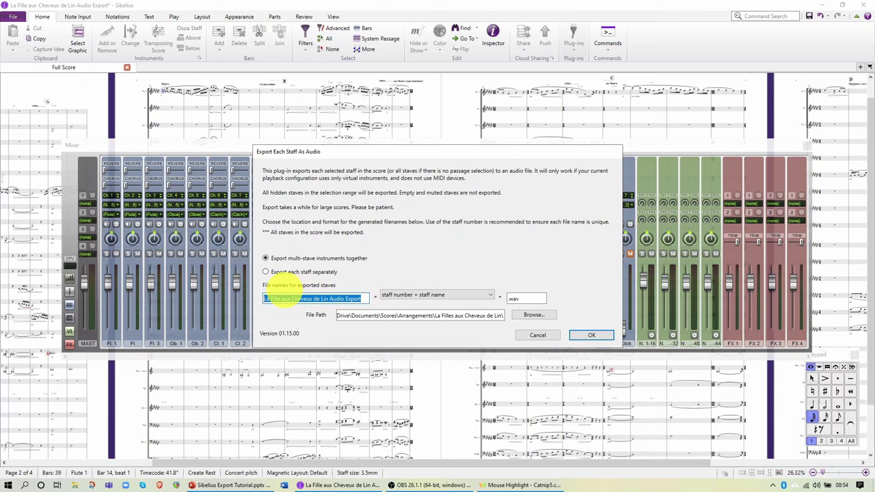
key(BackSpace)
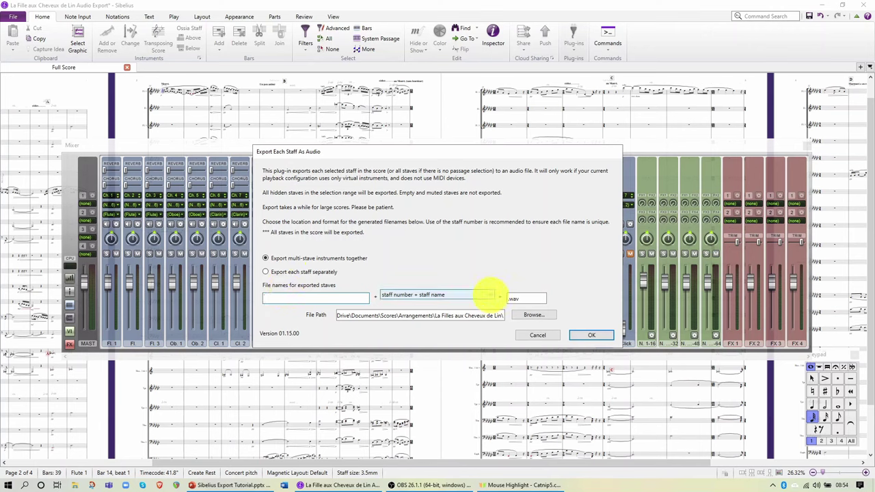
click(489, 289)
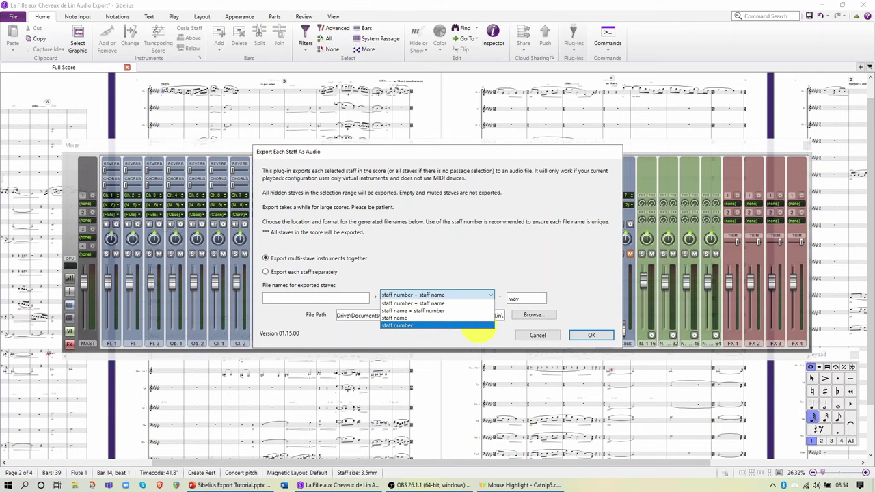
click(478, 303)
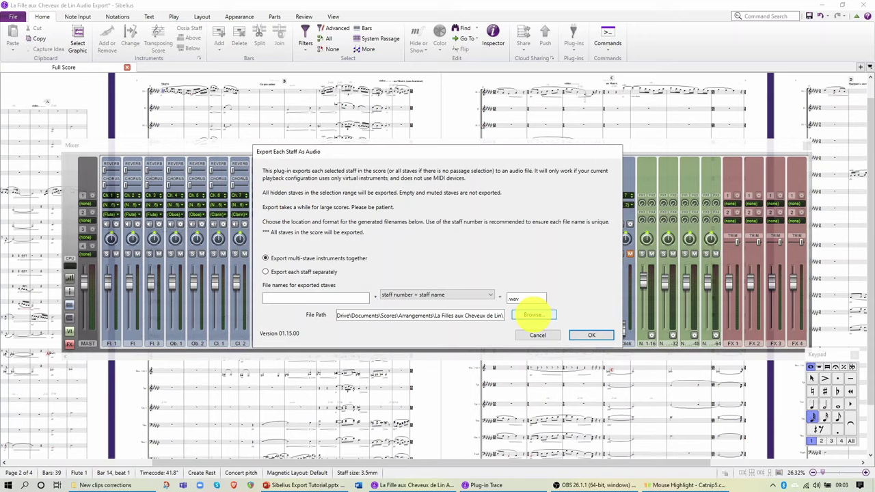
Step: Create an Audio Import folder in REAPER Media > La Filles aux Cheveux De Lin and select it
click(533, 314)
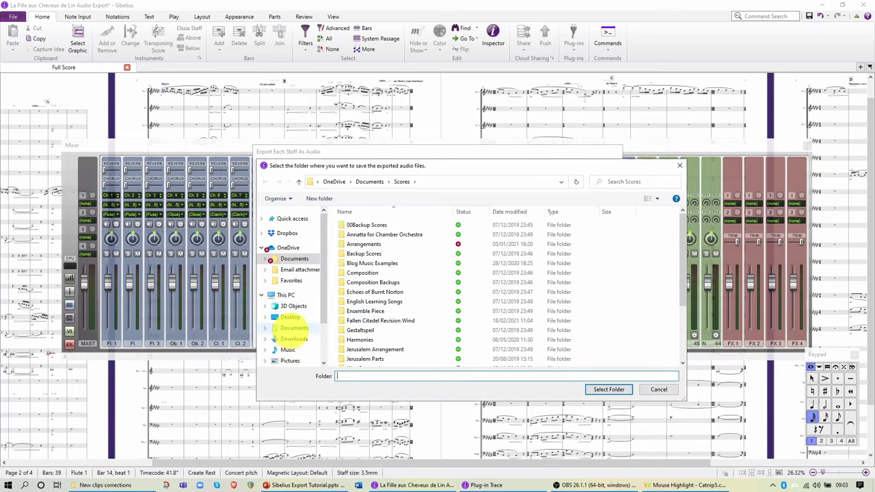
click(294, 328)
scroll(356, 300, down, 3)
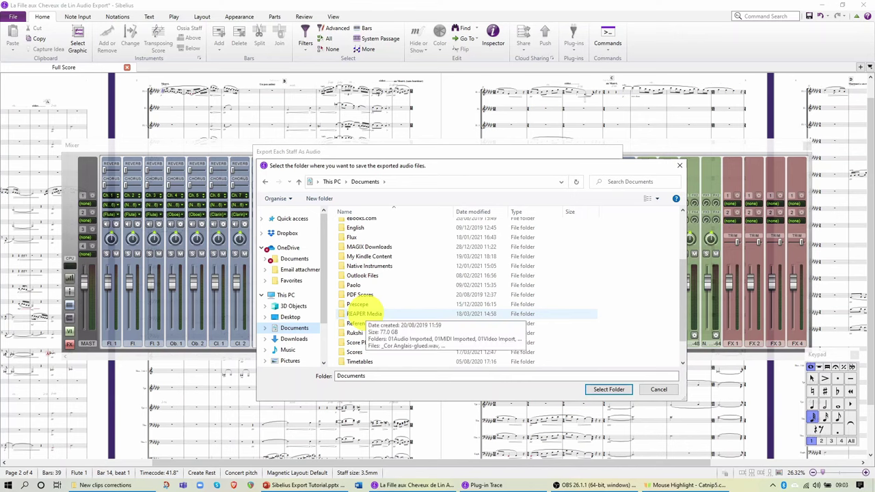
double_click(363, 314)
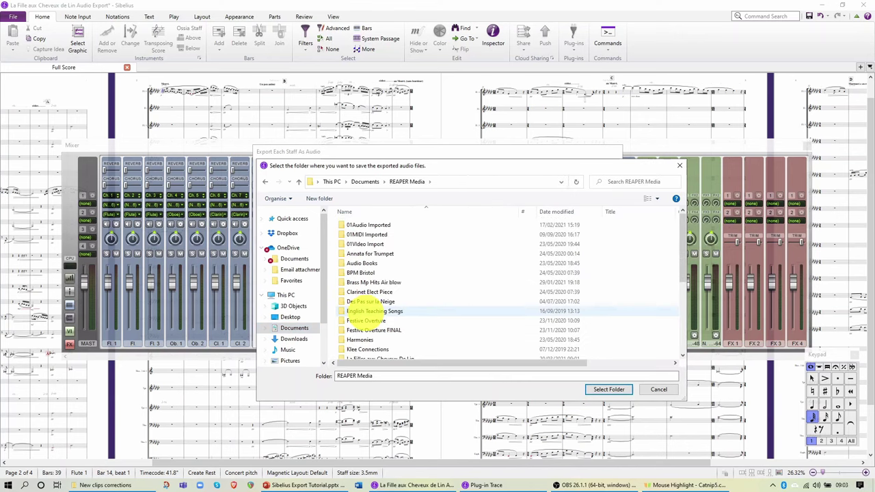
scroll(366, 312, down, 3)
double_click(367, 305)
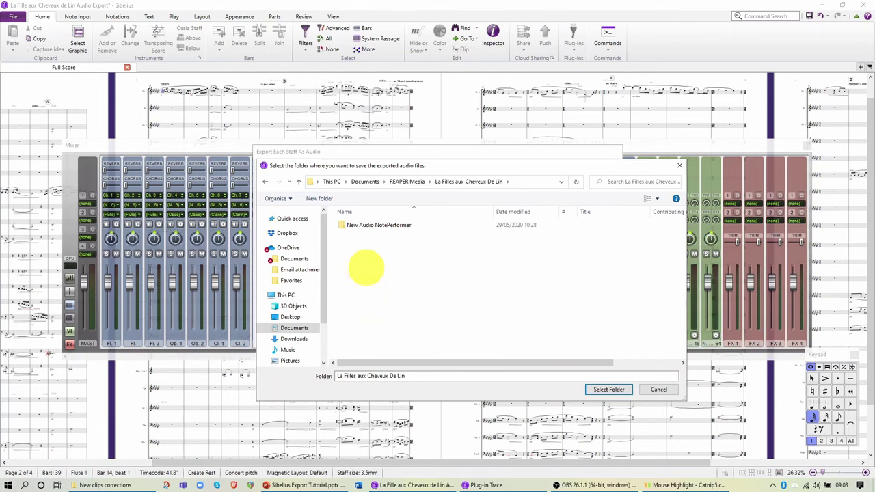
right_click(365, 268)
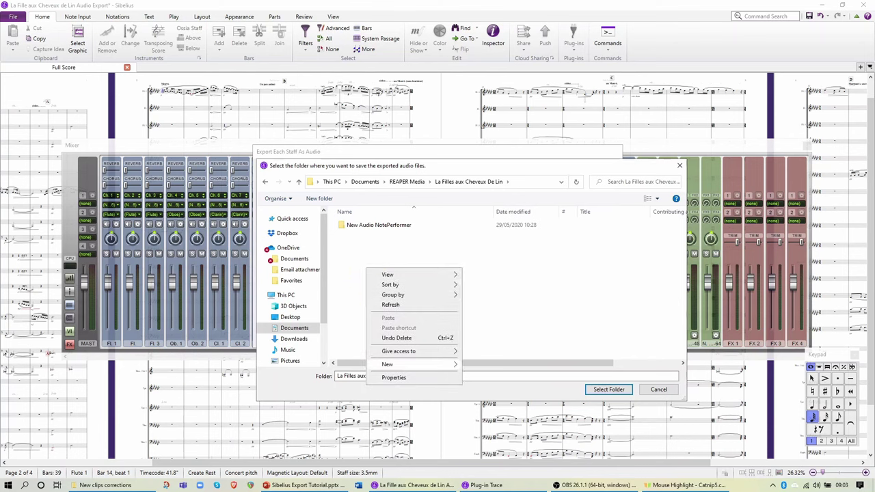
mouse_move(396, 364)
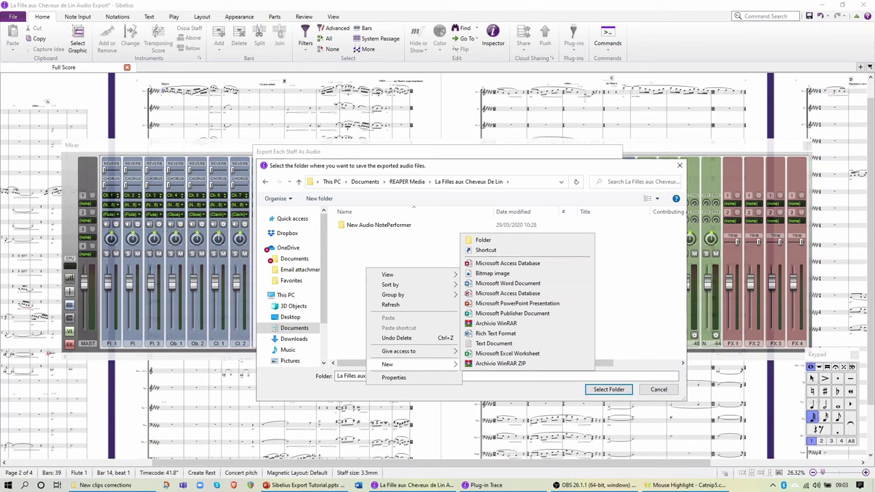
click(483, 240)
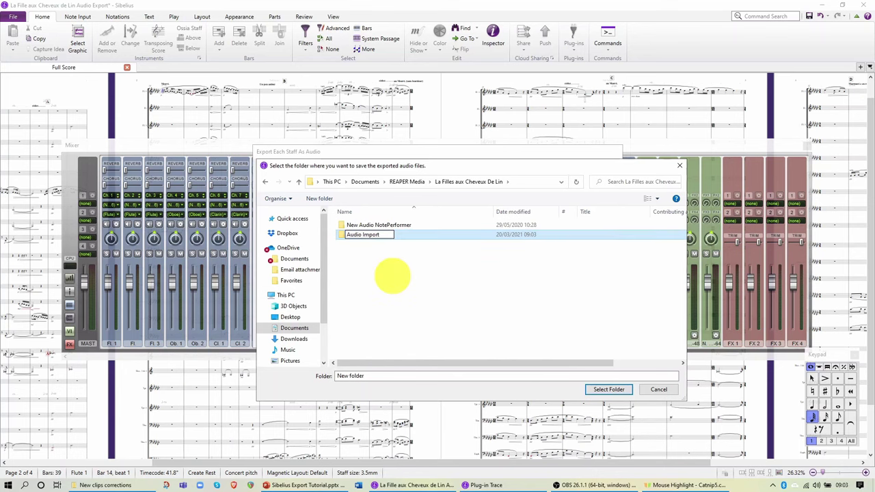
click(392, 276)
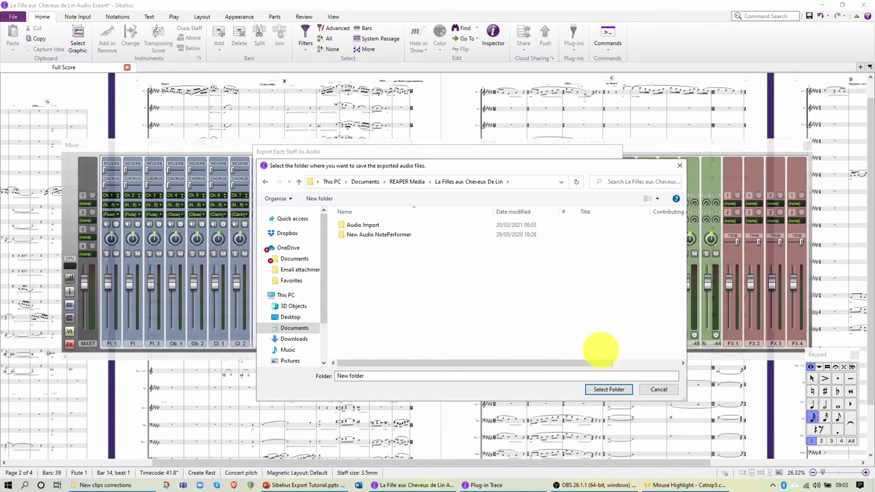
click(609, 389)
Step: Confirm the Export Each Staff As Audio dialog to write each staff as a WAV file
click(591, 335)
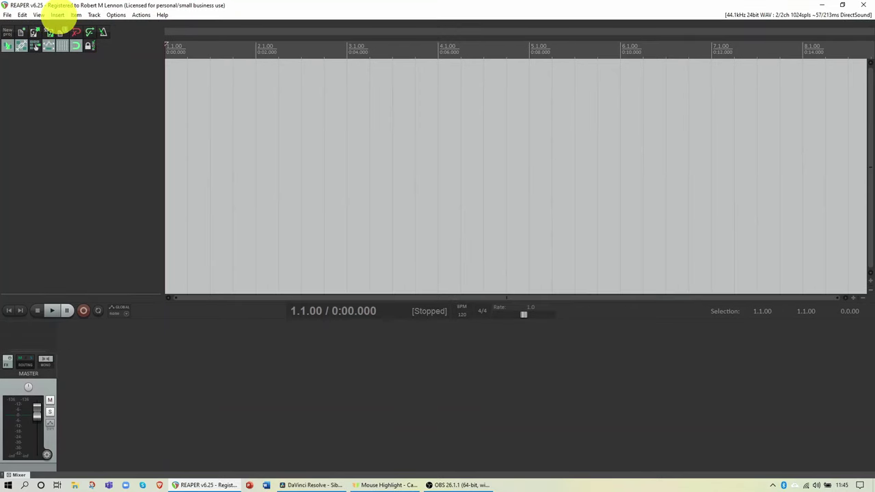
Step: Choose Insert > Media file and select every WAV in Audio Import, starting from 01 Flute 1.wav
click(57, 15)
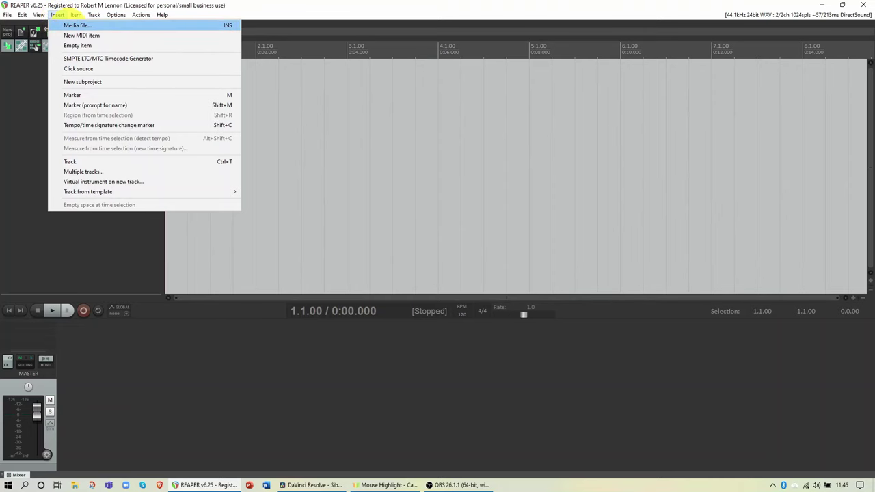
click(73, 24)
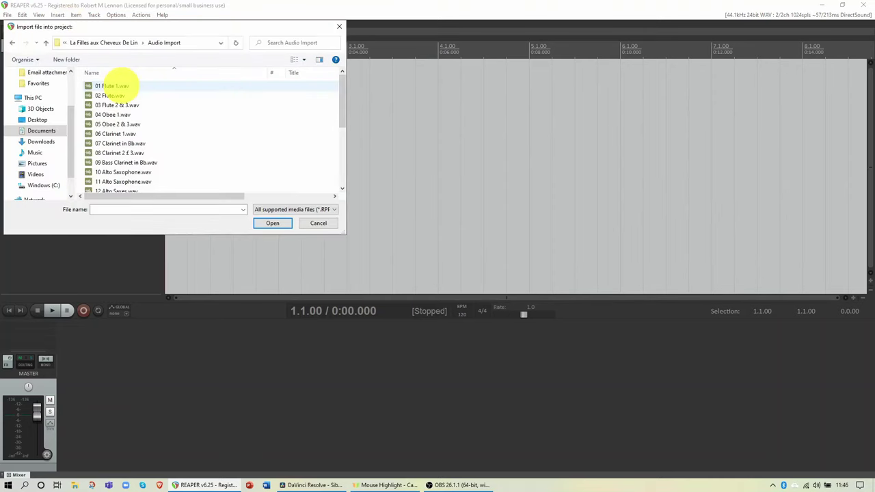
click(118, 86)
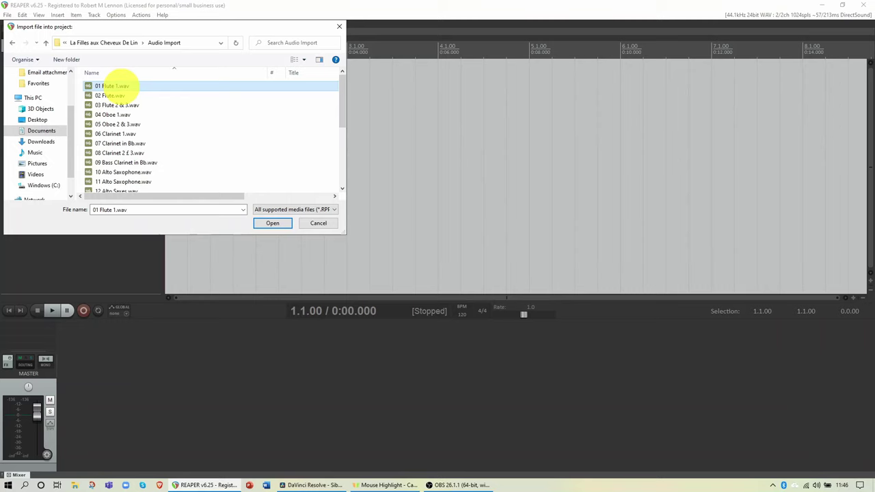
key(ctrl+a)
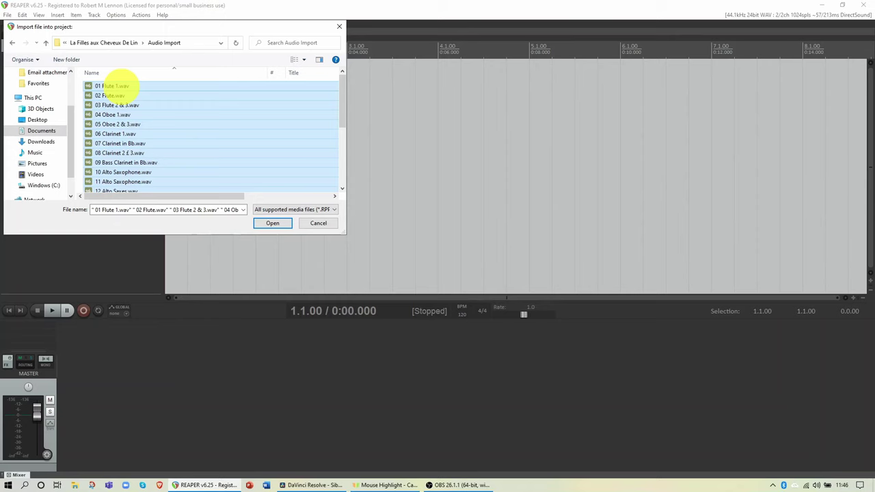
Step: Open the selected files and place each of the 24 WAVs on a separate track
click(273, 223)
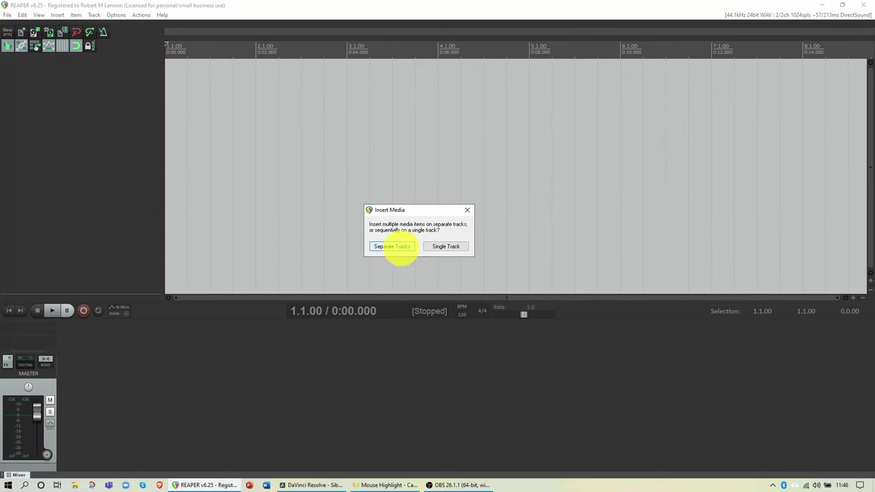
click(392, 246)
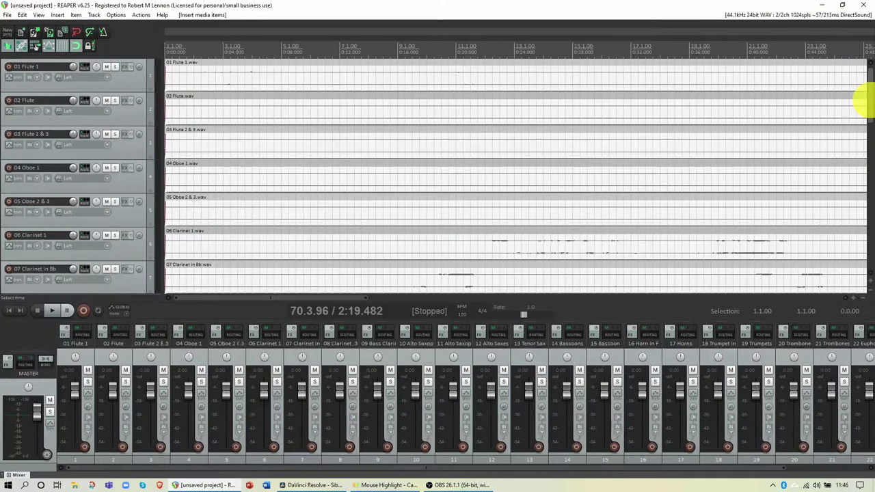
Step: Scroll through the imported tracks to check their waveforms once peaks finish building
drag(864, 98, 865, 116)
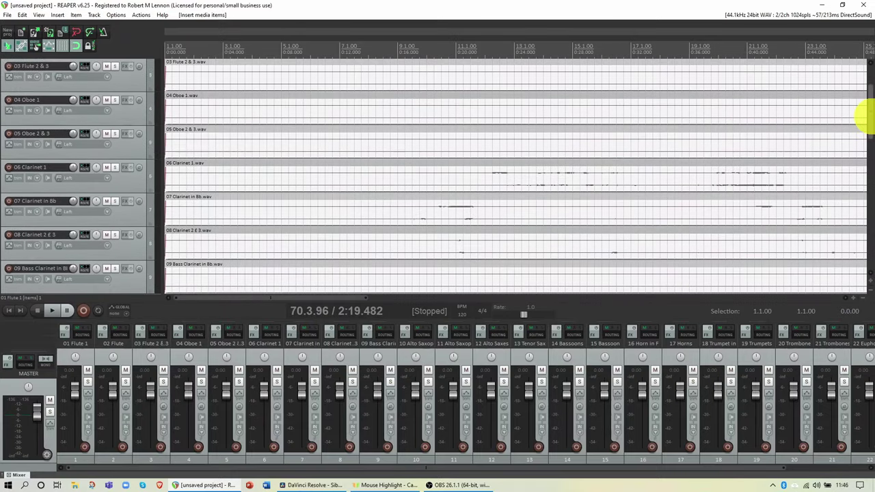